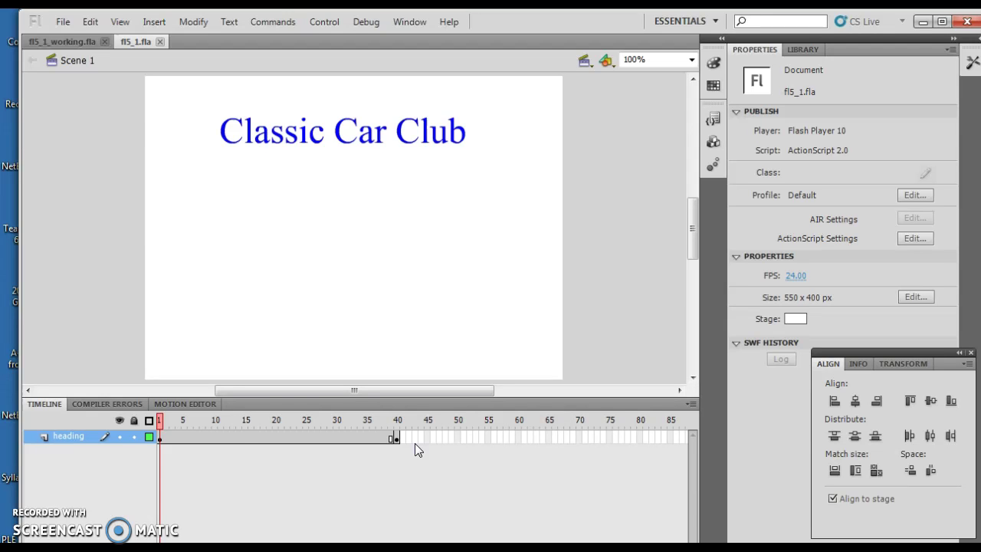
- Insert a new layer above the heading layer and name it 'mask'
{"action": "left_click", "coordinate": [154, 22]}
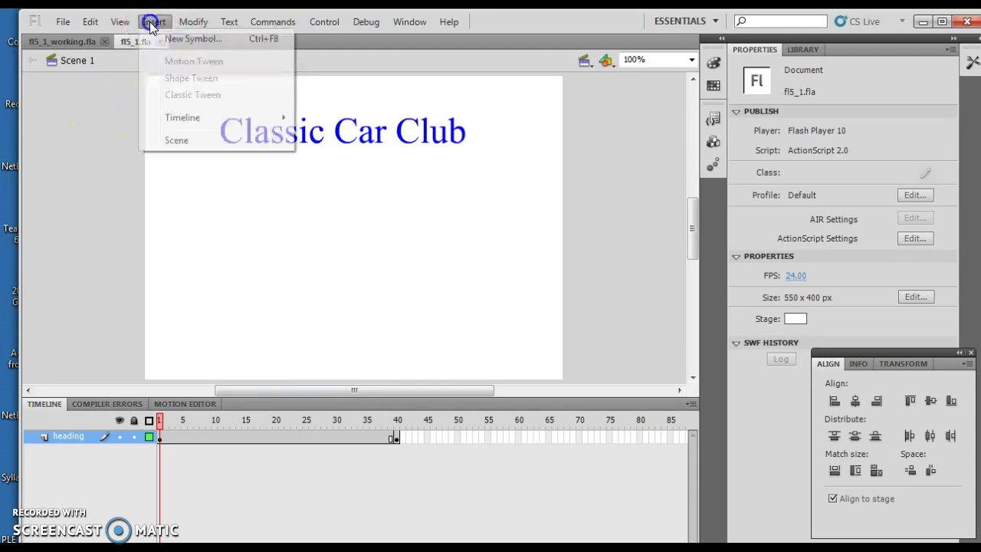
{"action": "mouse_move", "coordinate": [196, 121]}
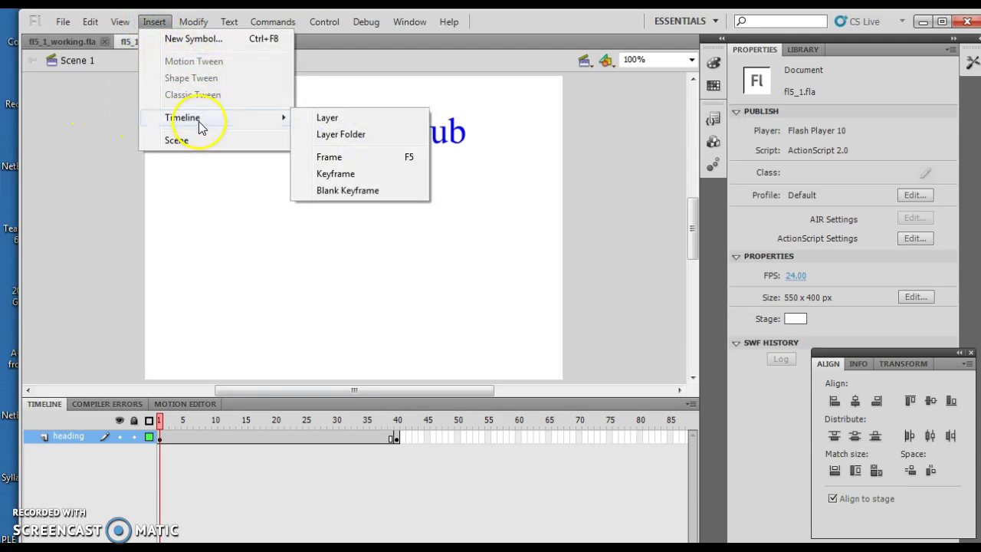
{"action": "left_click", "coordinate": [326, 119]}
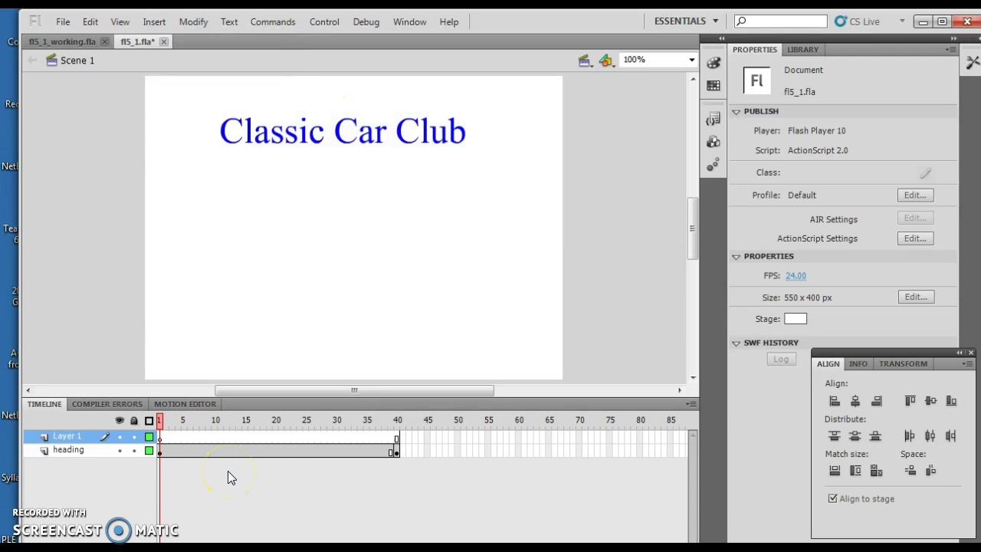
{"action": "left_click", "coordinate": [74, 438]}
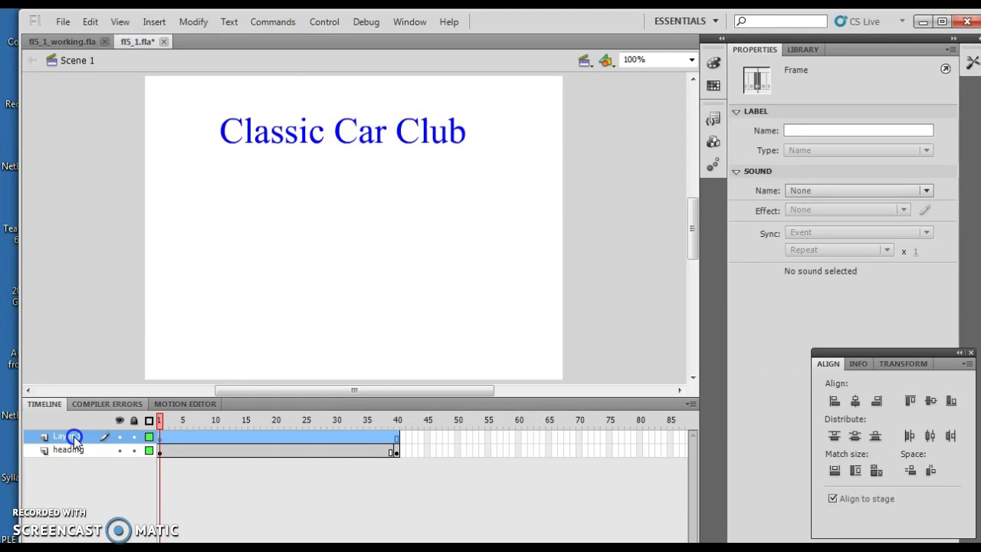
{"action": "double_click", "coordinate": [73, 437]}
{"action": "type", "text": "mask"}
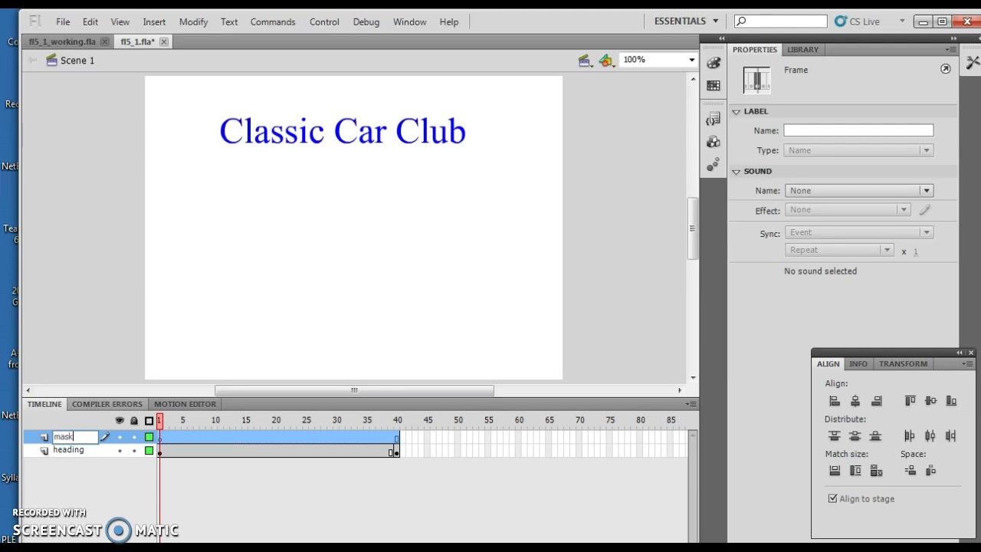
{"action": "left_click", "coordinate": [321, 315]}
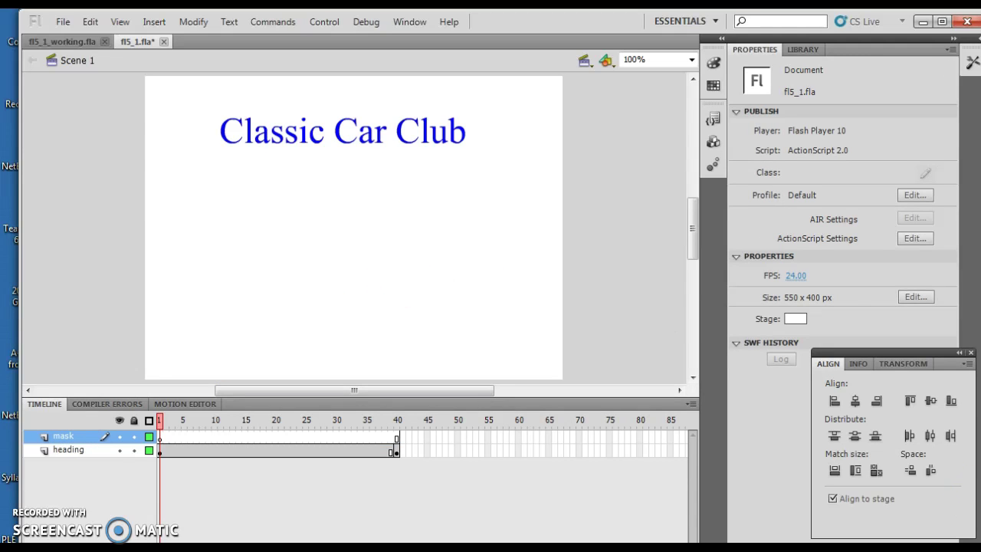
{"action": "left_click", "coordinate": [971, 63]}
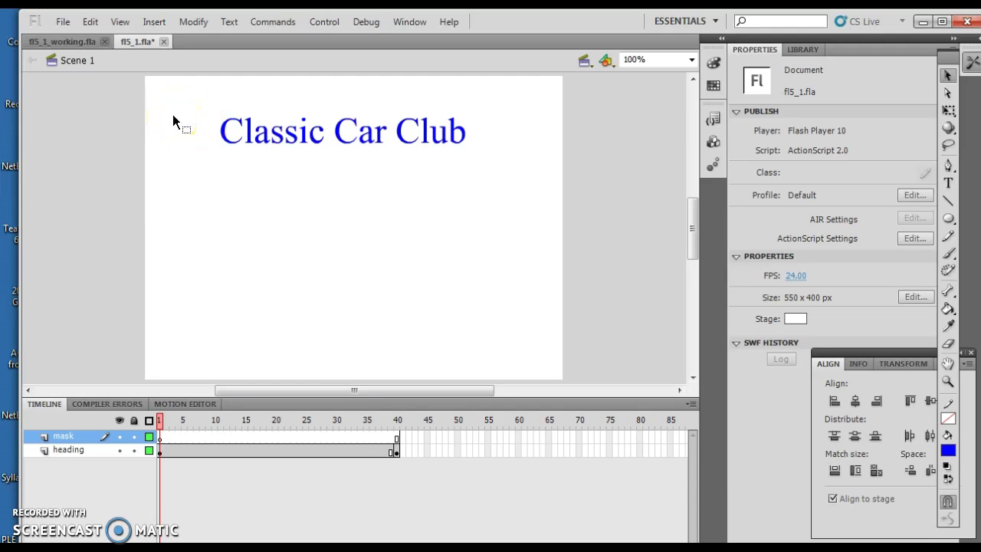
- Set the fill colour to black
{"action": "left_click", "coordinate": [950, 449]}
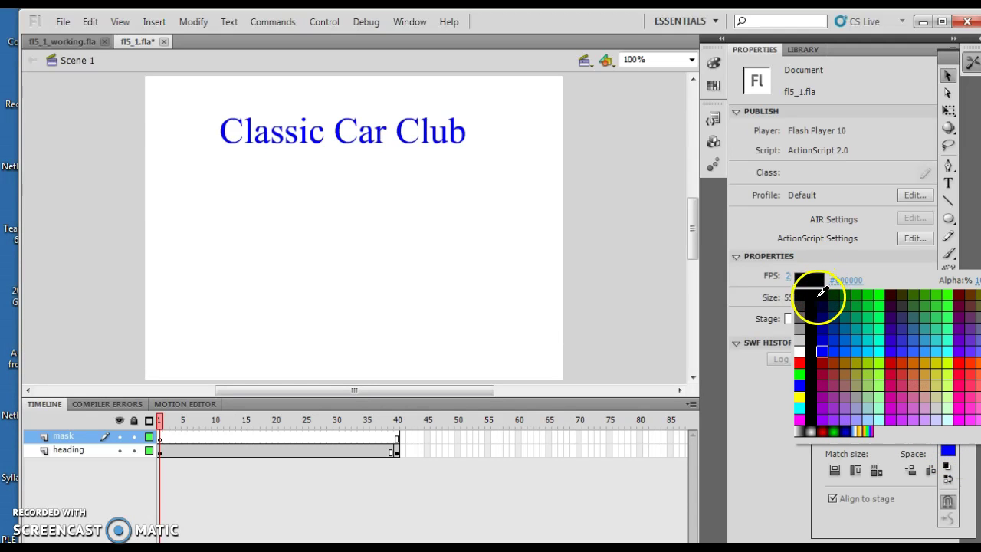
{"action": "left_click", "coordinate": [811, 293]}
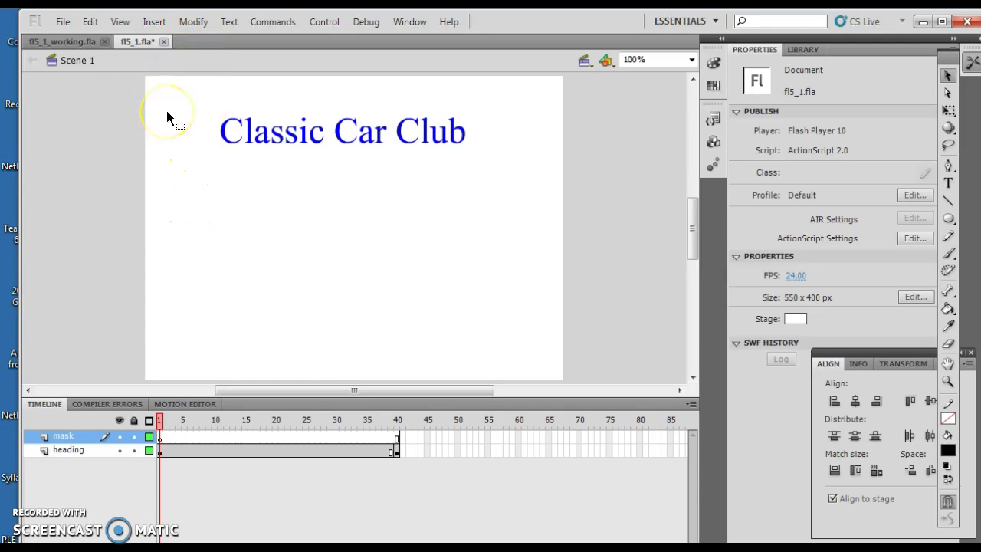
{"action": "left_click_drag", "start_coordinate": [158, 95], "coordinate": [217, 149]}
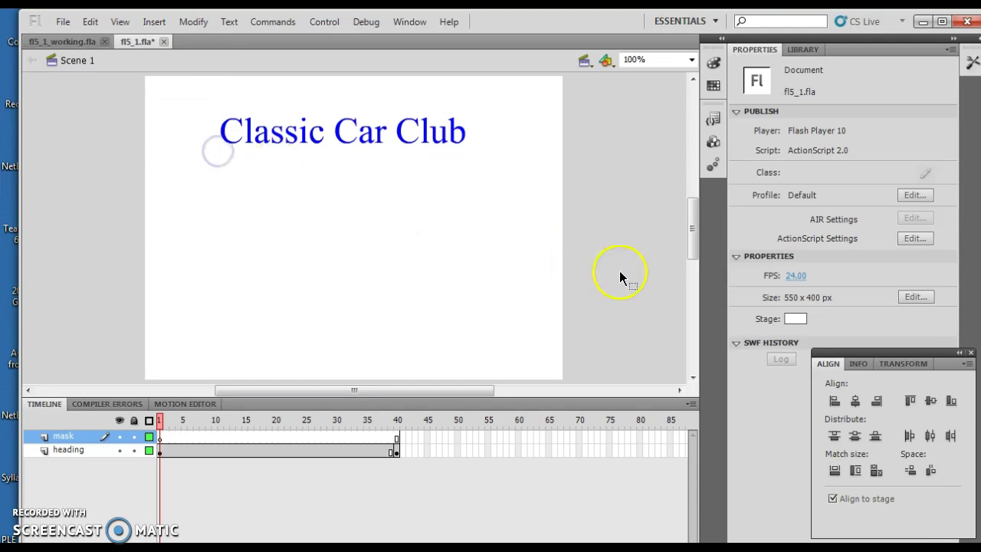
- Draw a circle with the Oval tool just left of the Classic Car Club heading
{"action": "left_click", "coordinate": [970, 63]}
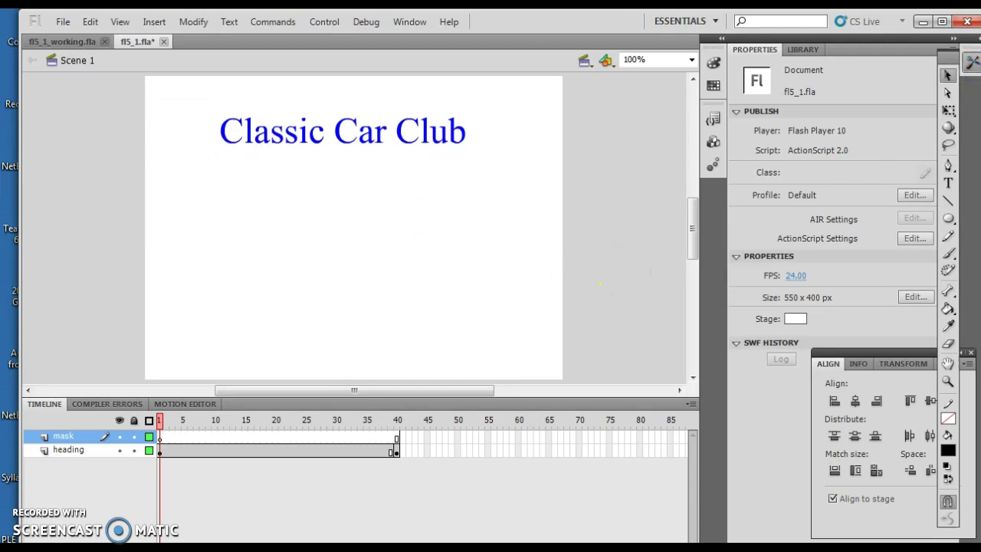
{"action": "left_click", "coordinate": [969, 61]}
{"action": "left_click", "coordinate": [947, 175]}
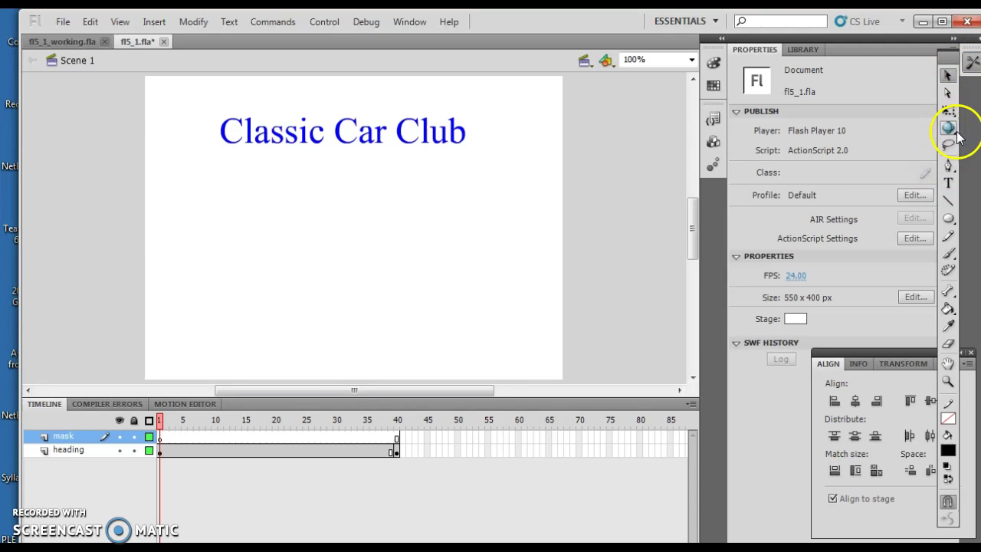
{"action": "left_click", "coordinate": [947, 219]}
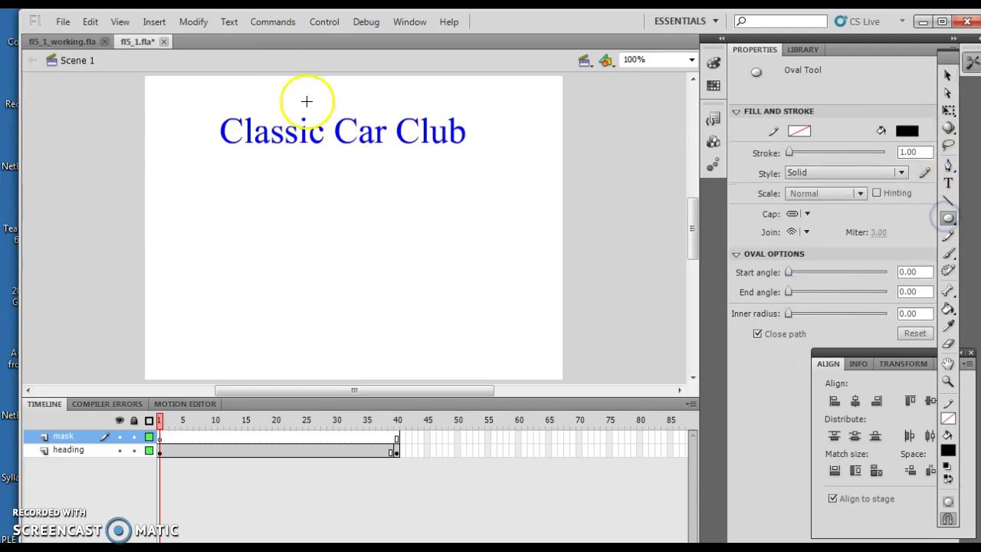
{"action": "mouse_move", "coordinate": [156, 101]}
{"action": "left_mouse_down"}
{"action": "mouse_move", "coordinate": [164, 164]}
{"action": "mouse_move", "coordinate": [210, 160]}
{"action": "left_mouse_up"}
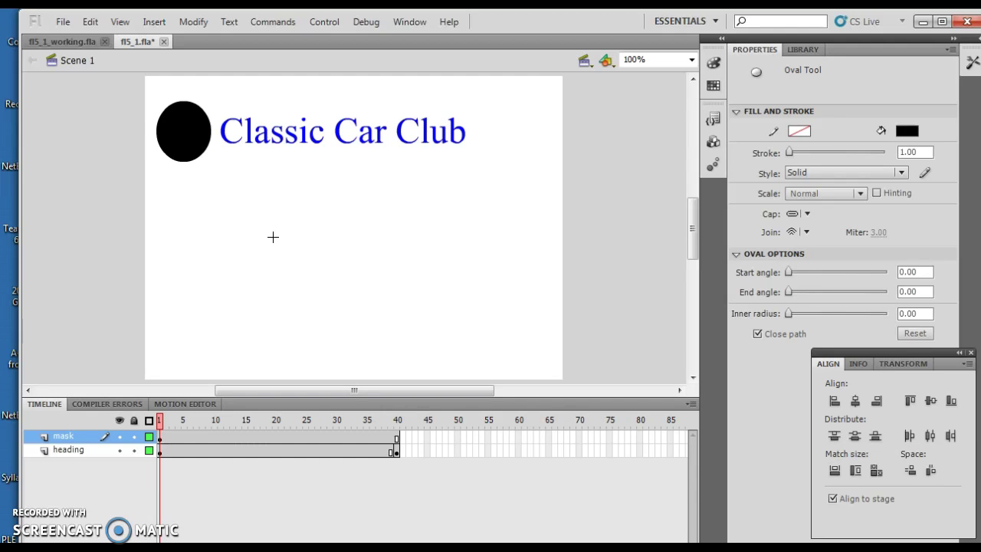
- Motion-tween the black circle as a symbol and move it right of the heading at frame 40
{"action": "left_click", "coordinate": [274, 235]}
{"action": "left_click", "coordinate": [970, 62]}
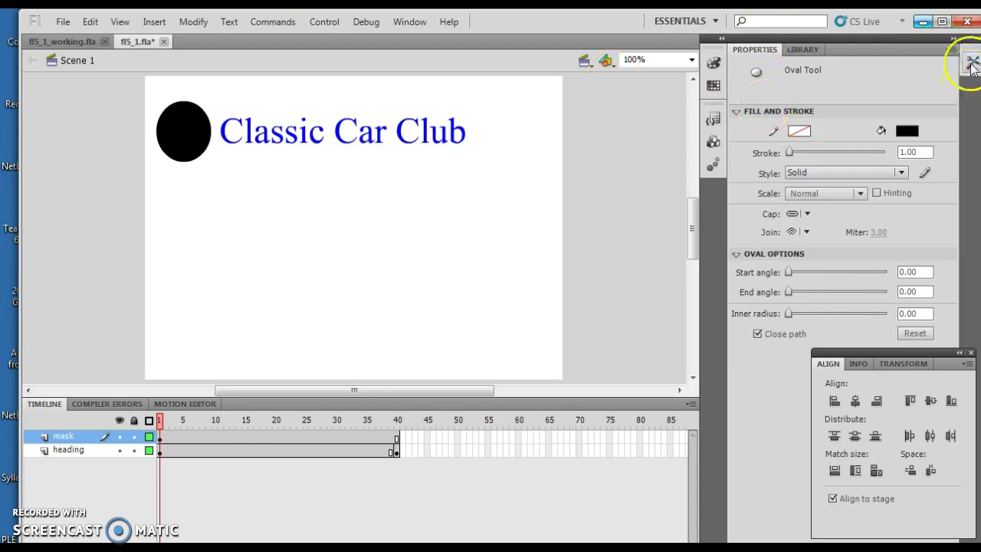
{"action": "left_click", "coordinate": [947, 76]}
{"action": "left_click", "coordinate": [199, 126]}
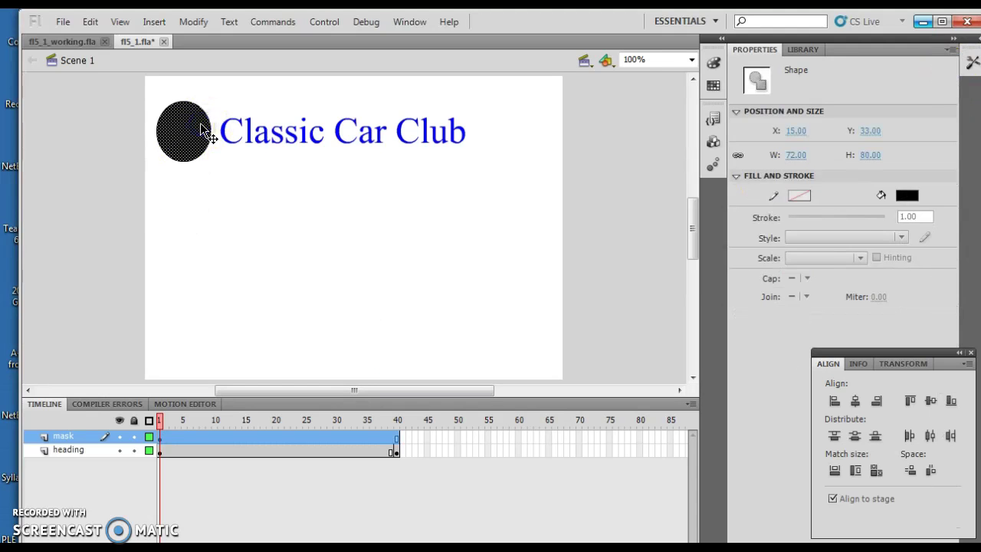
{"action": "left_click", "coordinate": [153, 22]}
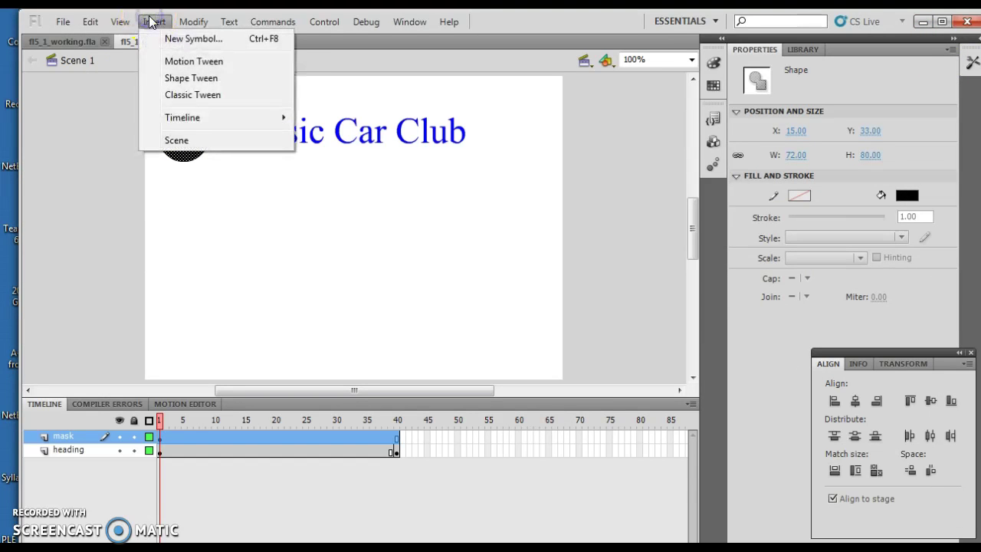
{"action": "left_click", "coordinate": [191, 61]}
{"action": "left_click", "coordinate": [465, 328]}
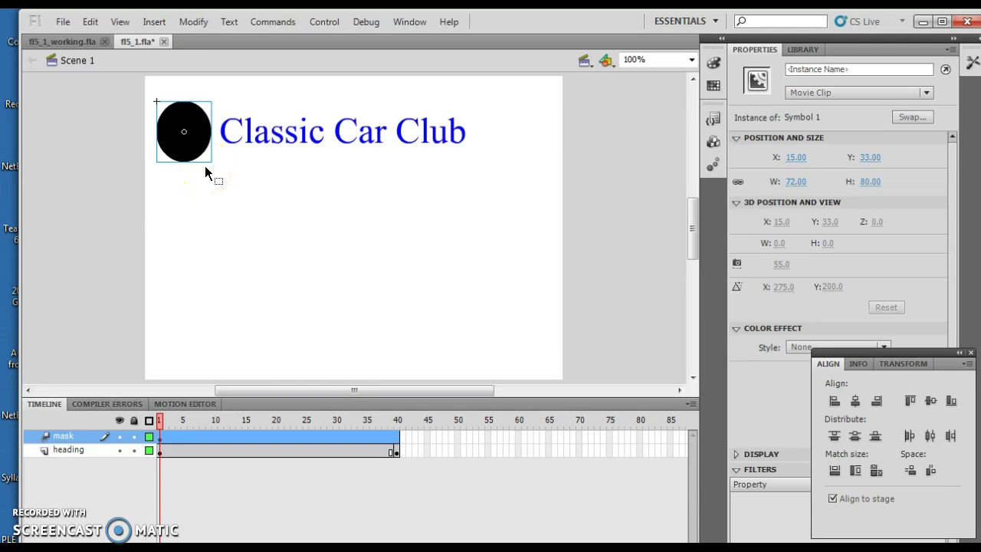
{"action": "left_click", "coordinate": [396, 437]}
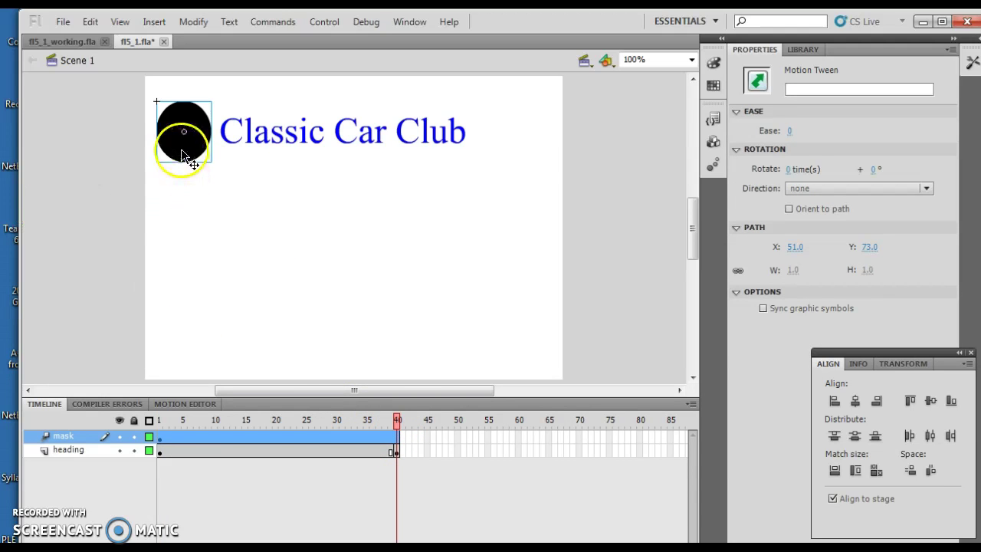
{"action": "mouse_move", "coordinate": [181, 148]}
{"action": "left_mouse_down"}
{"action": "mouse_move", "coordinate": [505, 160]}
{"action": "mouse_move", "coordinate": [503, 152]}
{"action": "left_mouse_up"}
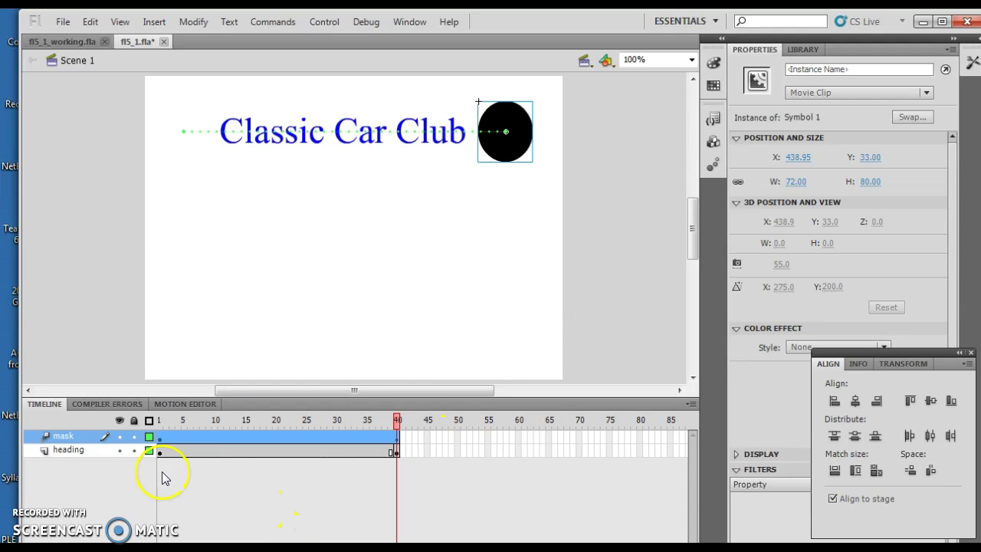
- Set the mask layer's properties to Lock and Type Mask, then preview the animation
{"action": "left_click", "coordinate": [73, 439]}
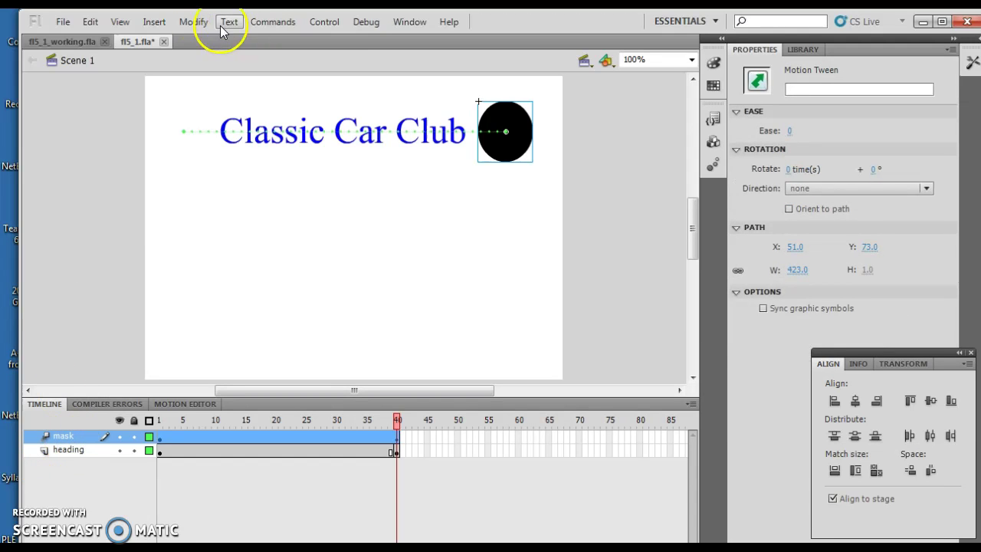
{"action": "left_click", "coordinate": [192, 21]}
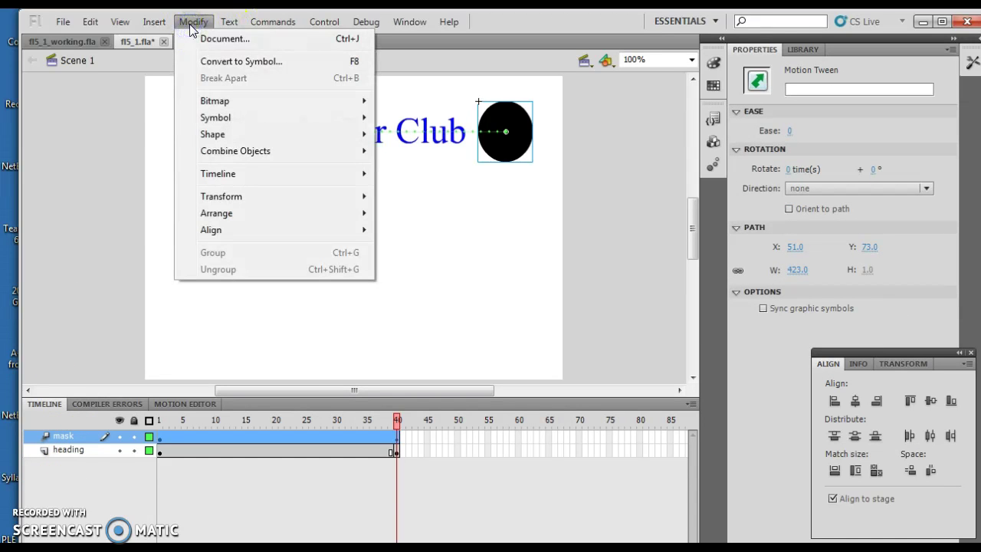
{"action": "mouse_move", "coordinate": [196, 175]}
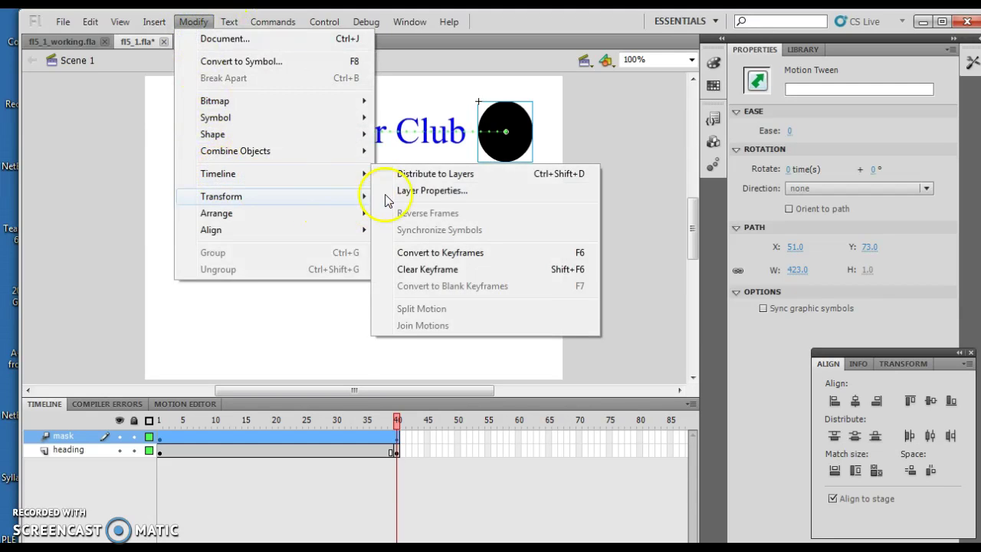
{"action": "left_click", "coordinate": [416, 191]}
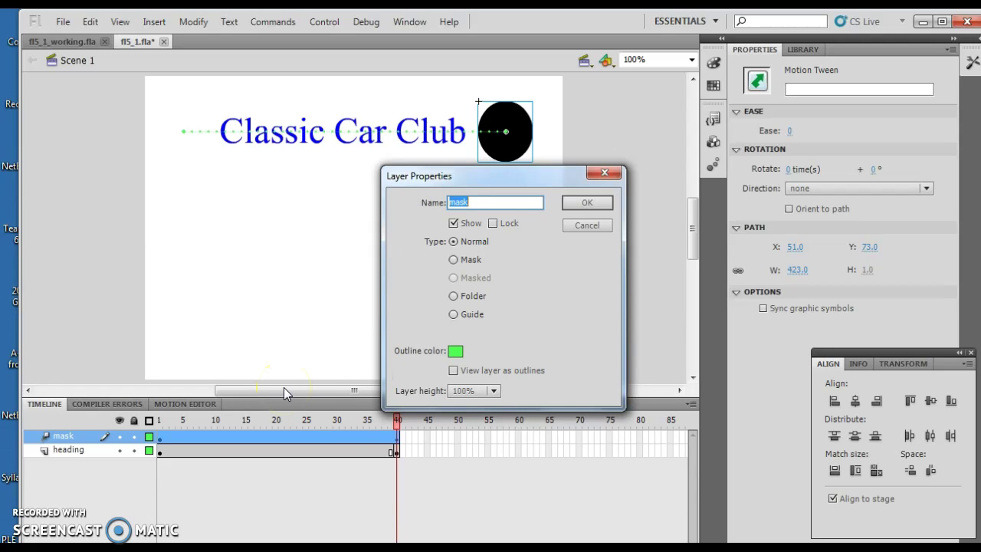
{"action": "left_click", "coordinate": [492, 224]}
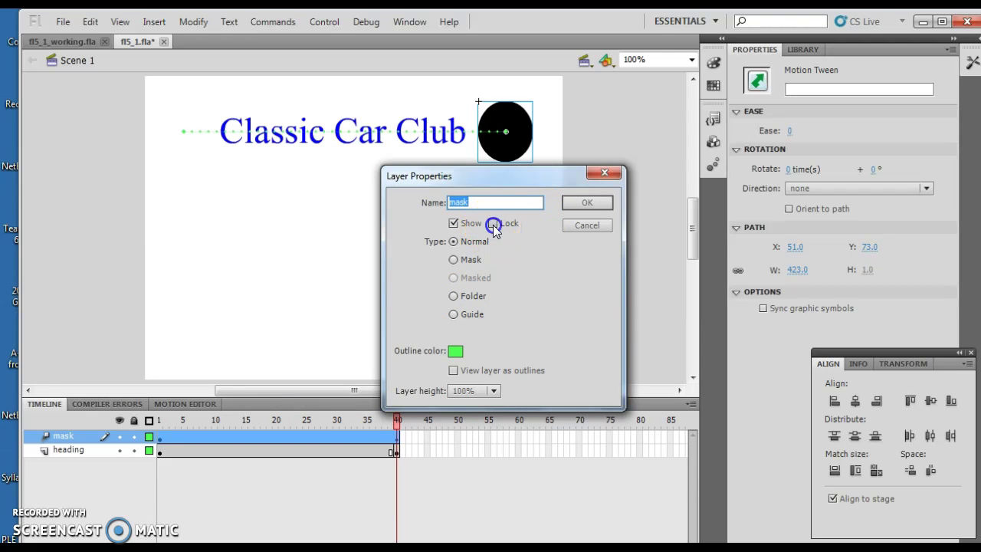
{"action": "left_click", "coordinate": [451, 261]}
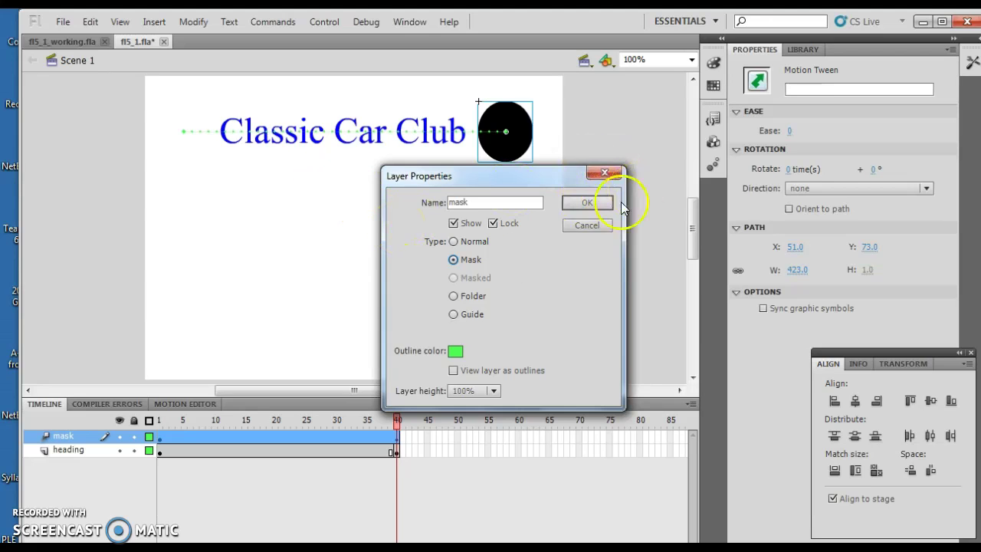
{"action": "left_click", "coordinate": [597, 203]}
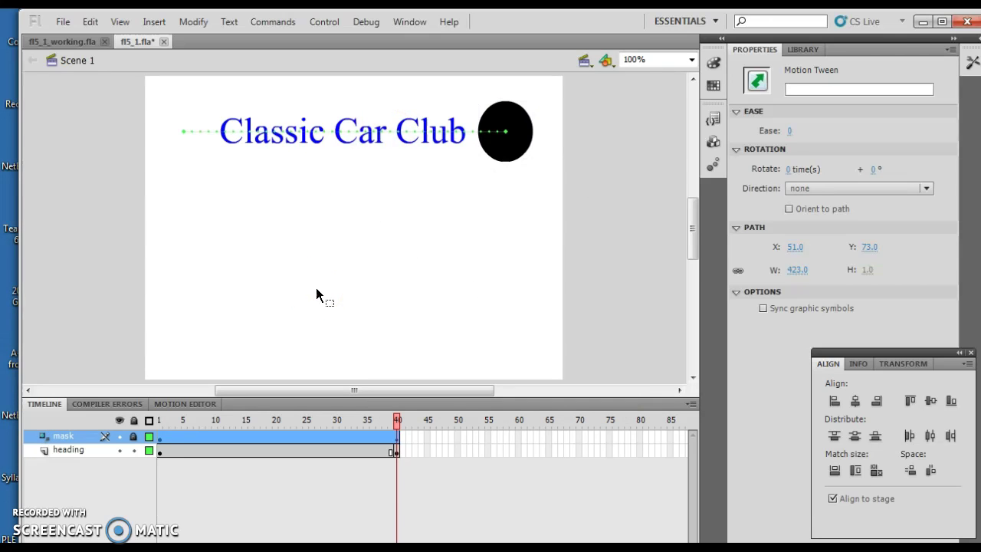
{"action": "key", "text": "Return"}
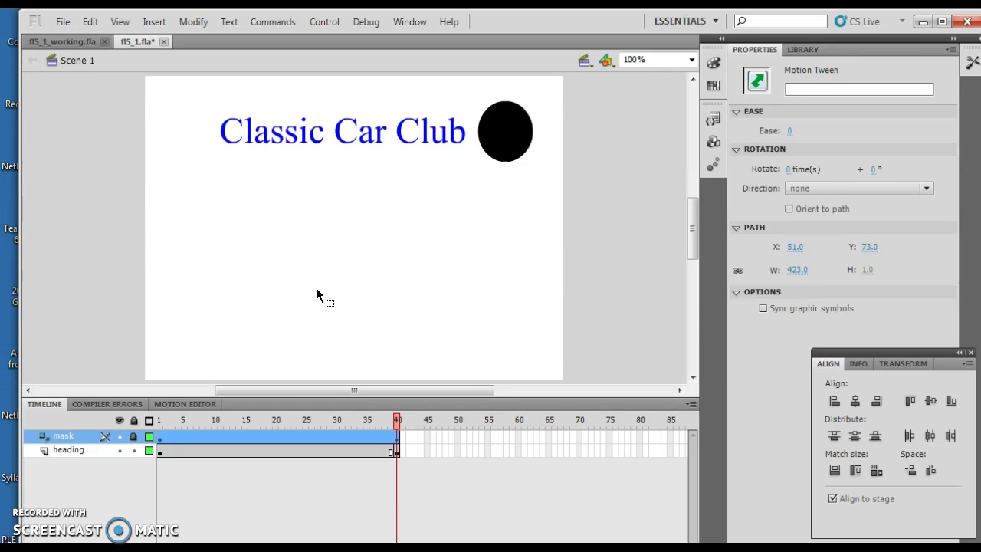
- In the heading layer's properties, set Type to Masked and check Lock
{"action": "left_click", "coordinate": [77, 452]}
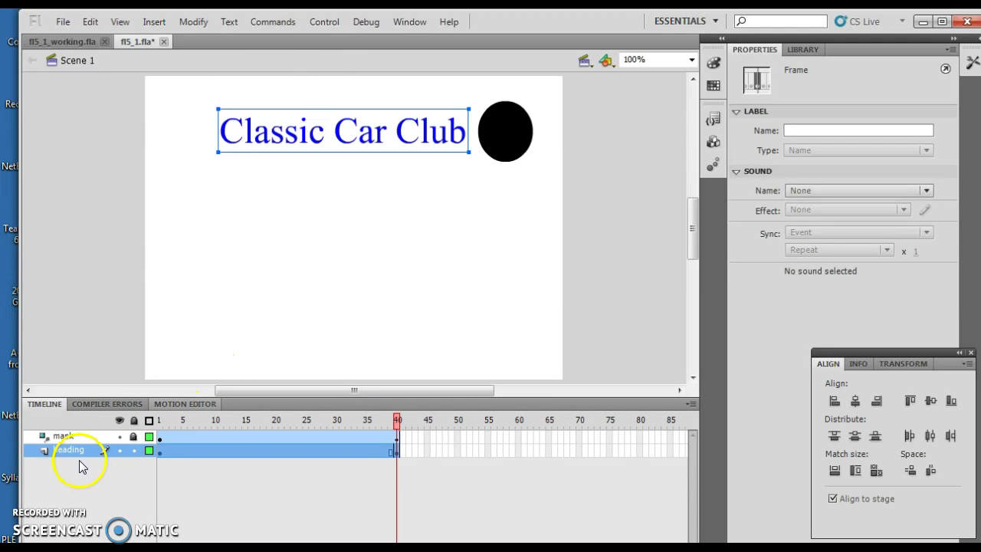
{"action": "left_click", "coordinate": [193, 21]}
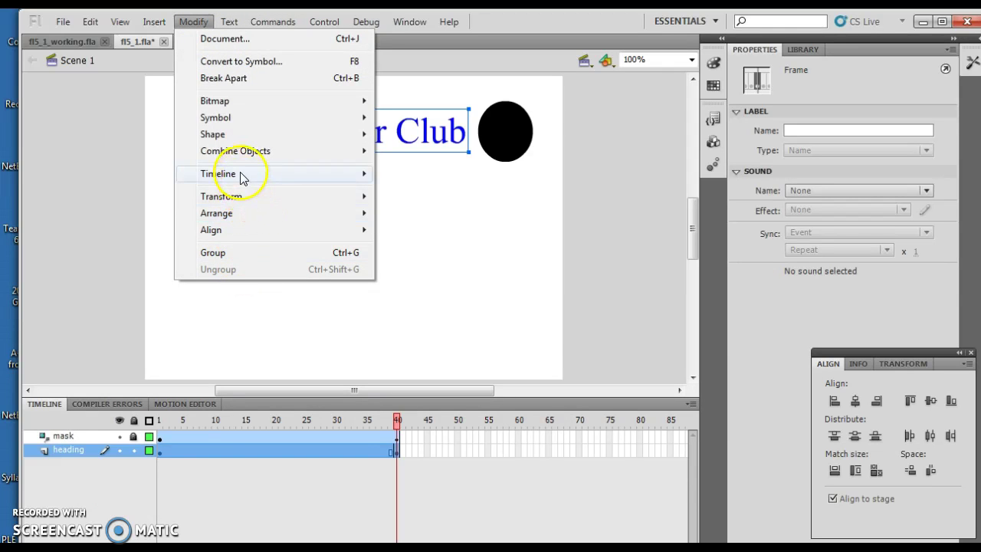
{"action": "mouse_move", "coordinate": [244, 176]}
{"action": "left_click", "coordinate": [459, 192]}
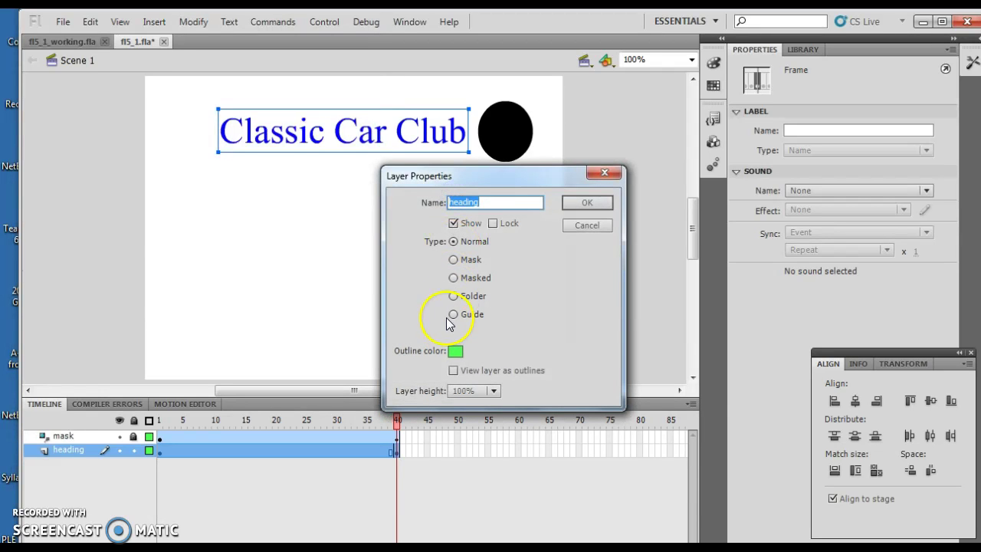
{"action": "left_click", "coordinate": [452, 278]}
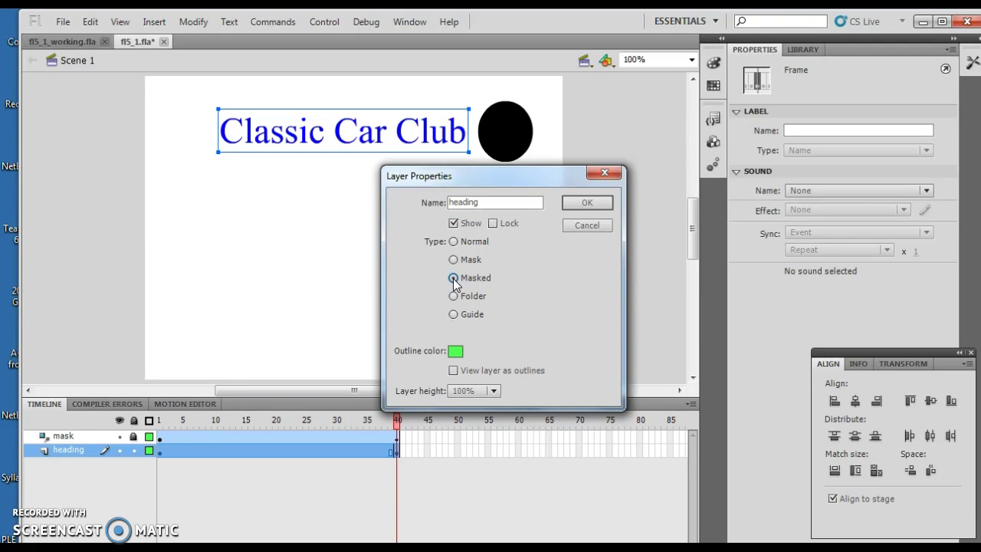
{"action": "left_click", "coordinate": [492, 223]}
{"action": "left_click", "coordinate": [575, 207]}
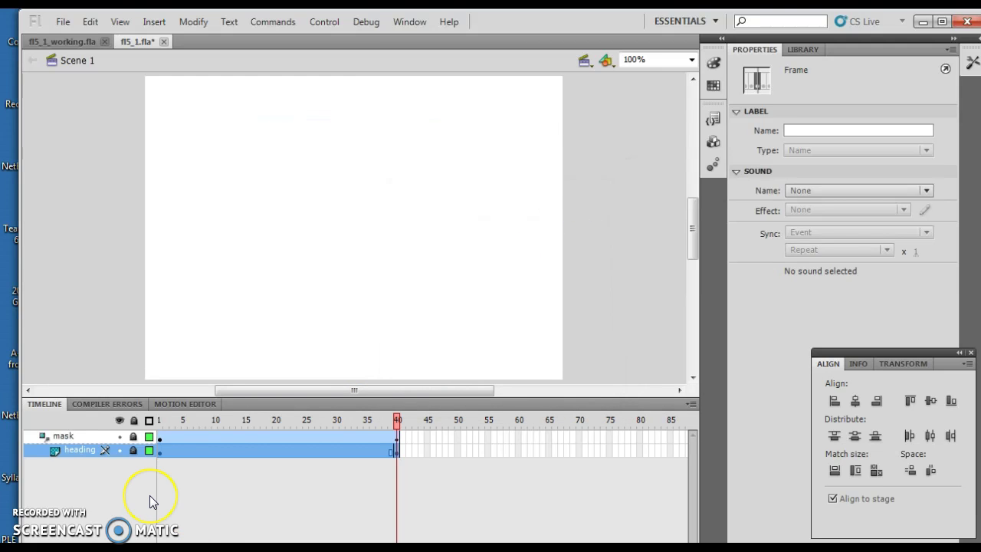
{"action": "key", "text": "Return"}
{"action": "left_click_drag", "start_coordinate": [397, 421], "coordinate": [159, 421]}
{"action": "left_click", "coordinate": [68, 437]}
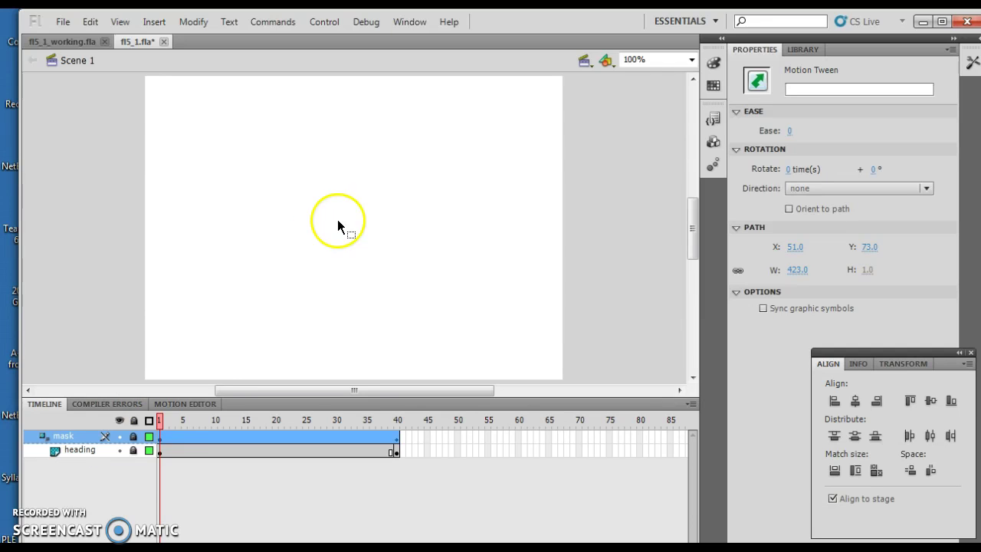
{"action": "left_click_drag", "start_coordinate": [158, 420], "coordinate": [202, 417]}
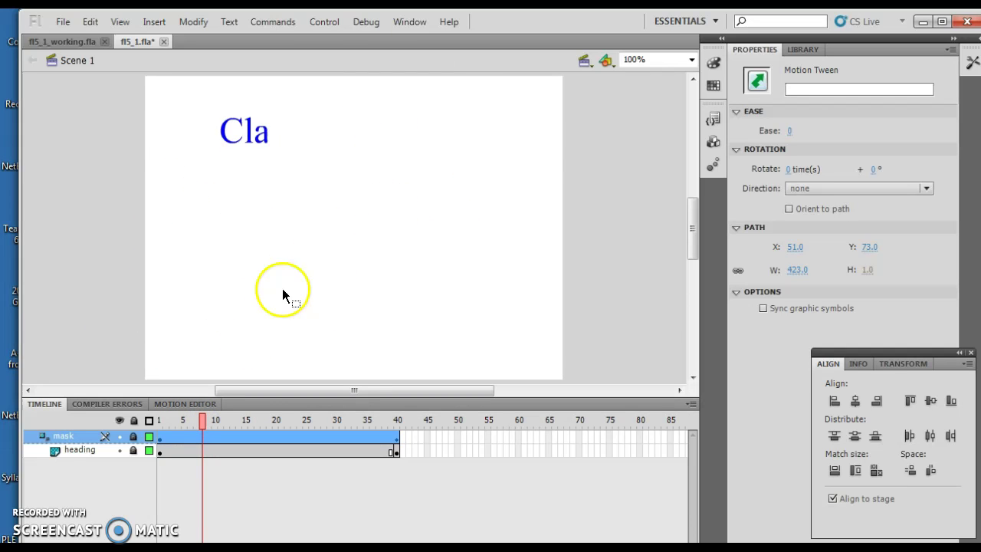
{"action": "left_click_drag", "start_coordinate": [204, 423], "coordinate": [148, 428]}
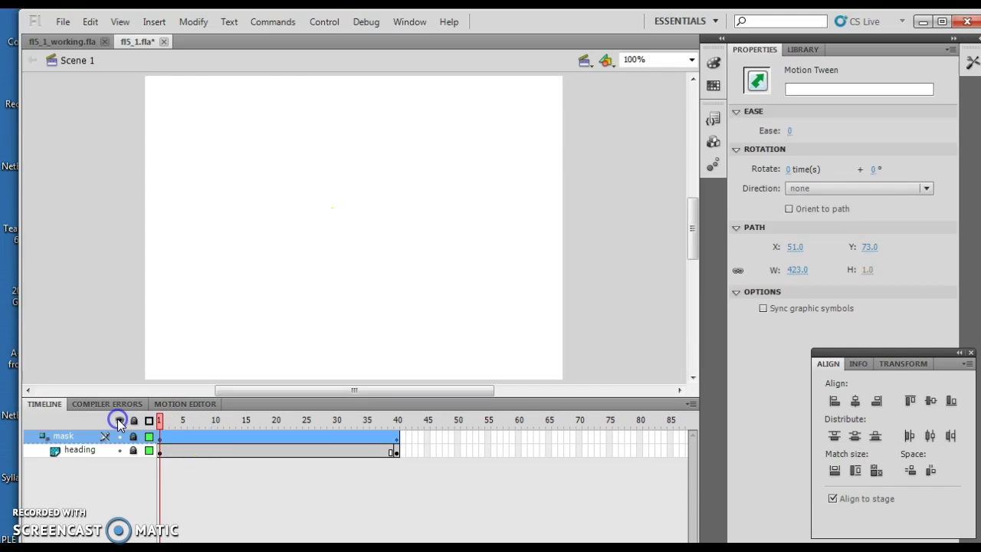
{"action": "key", "text": "Return"}
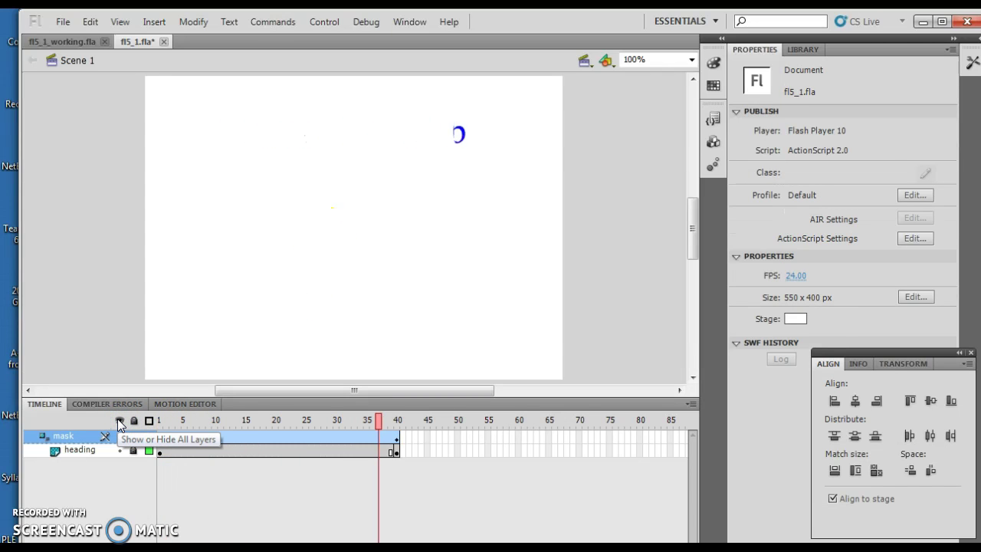